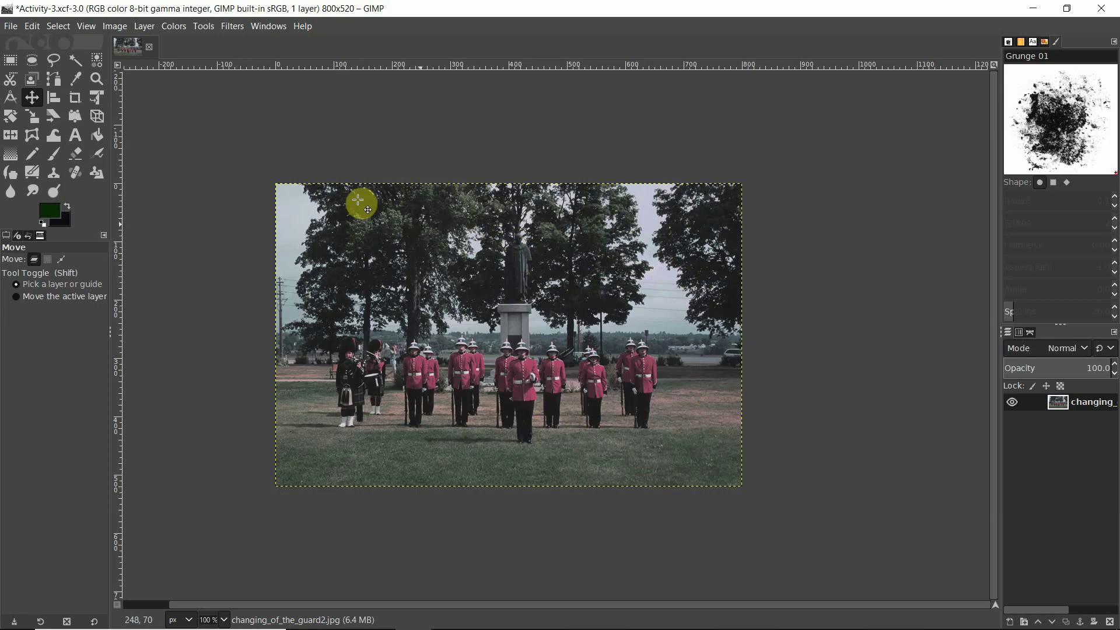
- Open the recently used image changing_of_the_guard2.jpg and compare it with the already open Activity-3 image
click(12, 26)
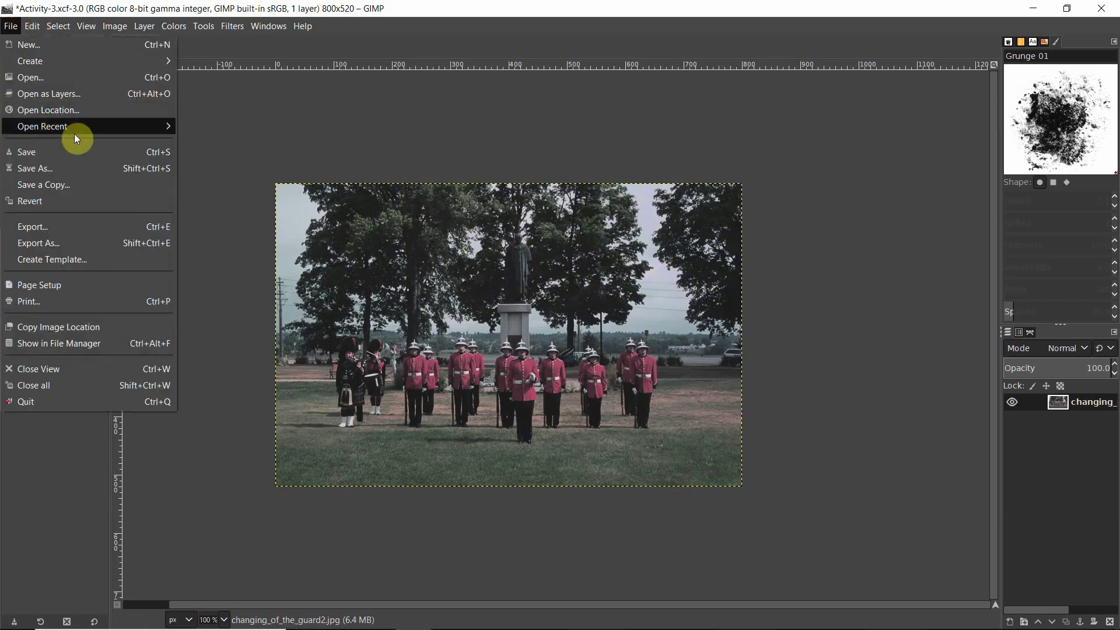
mouse_move(74, 128)
click(214, 133)
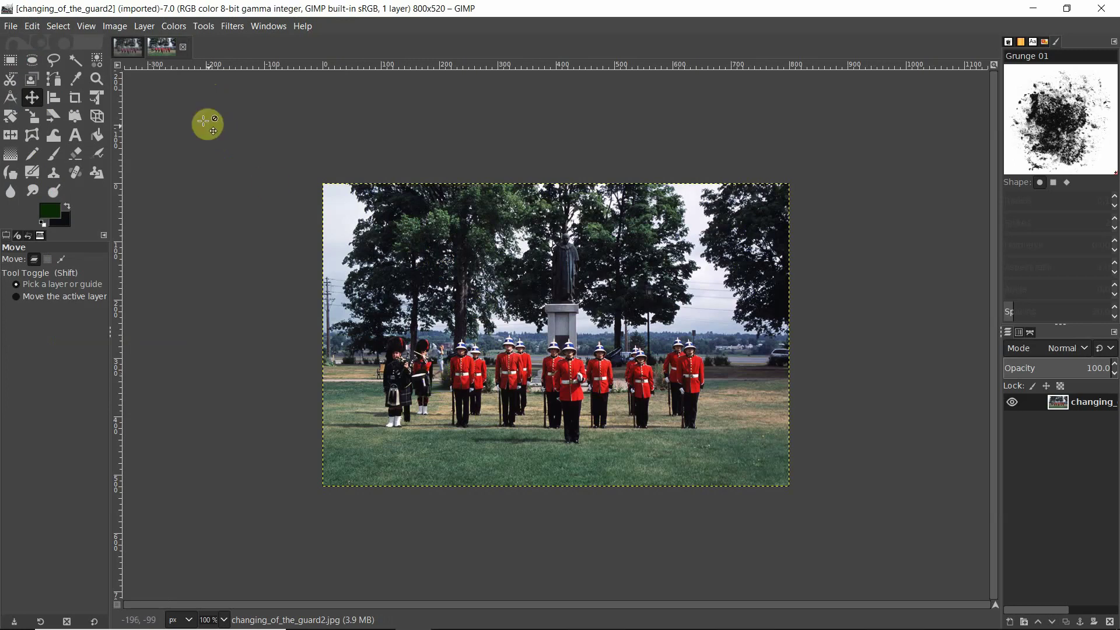
click(127, 54)
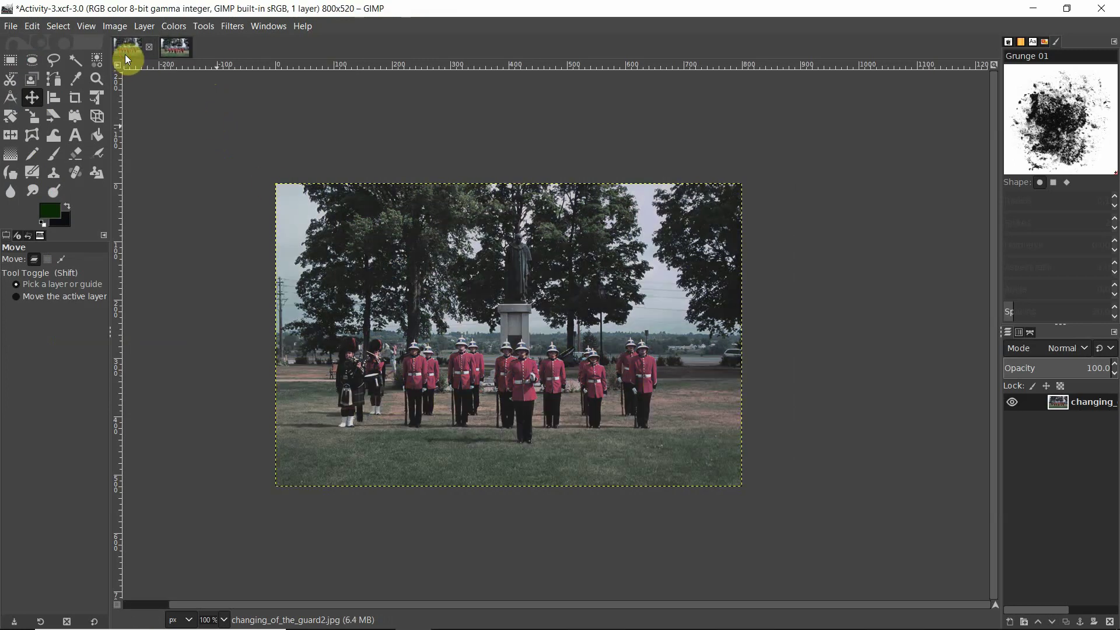
click(174, 48)
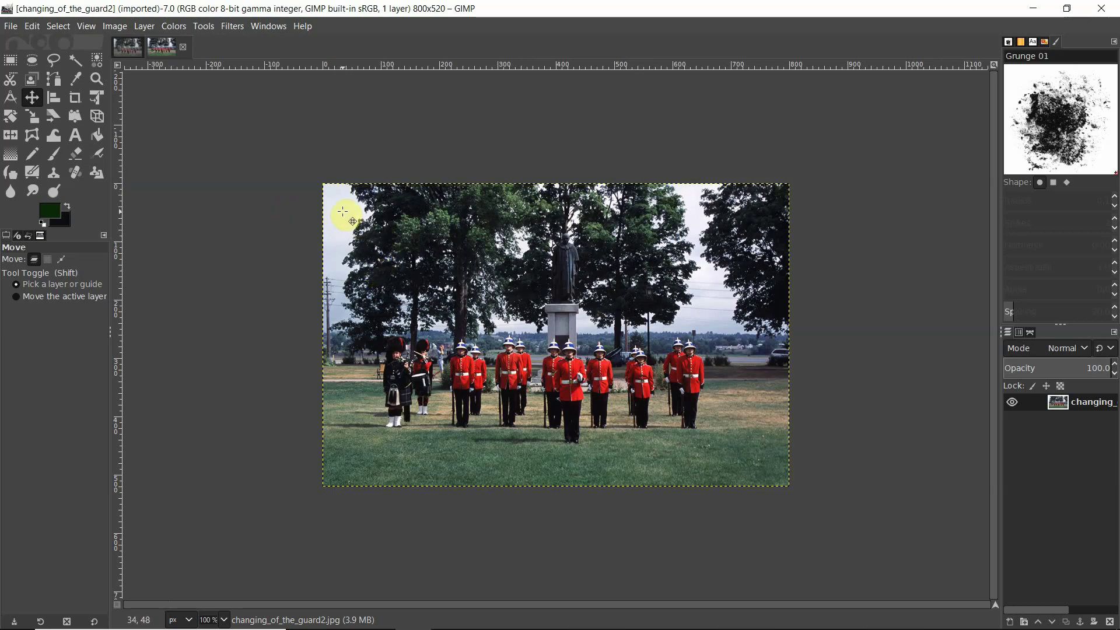
- Set up the Dodge / Burn tool for dodging with the Cell 02 brush, size about 10.39 and force about 49.6
click(55, 190)
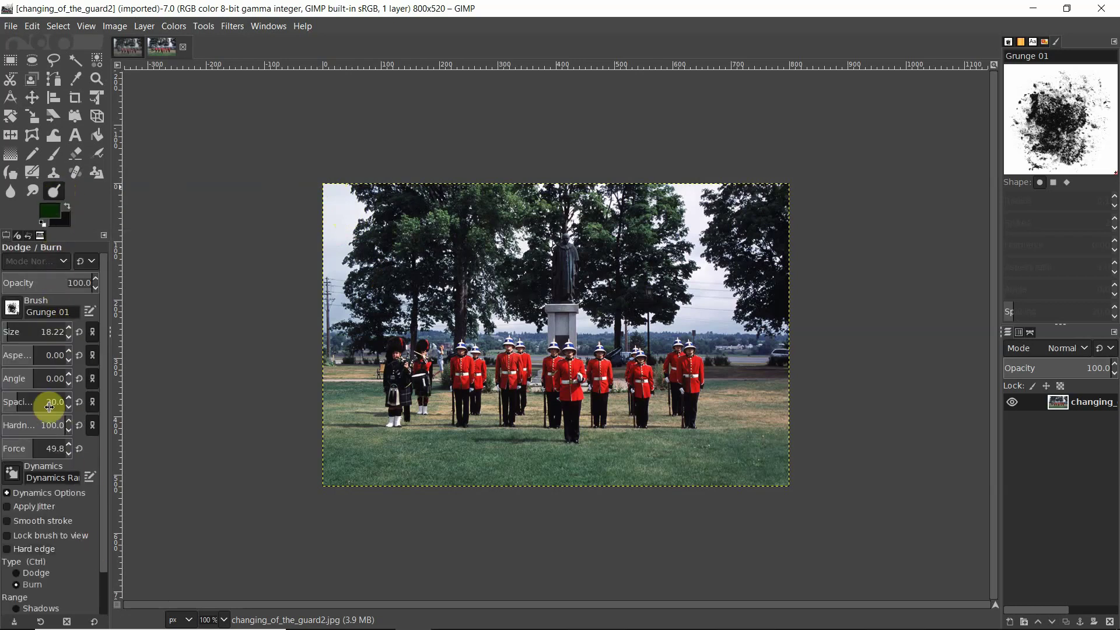
click(51, 445)
click(17, 310)
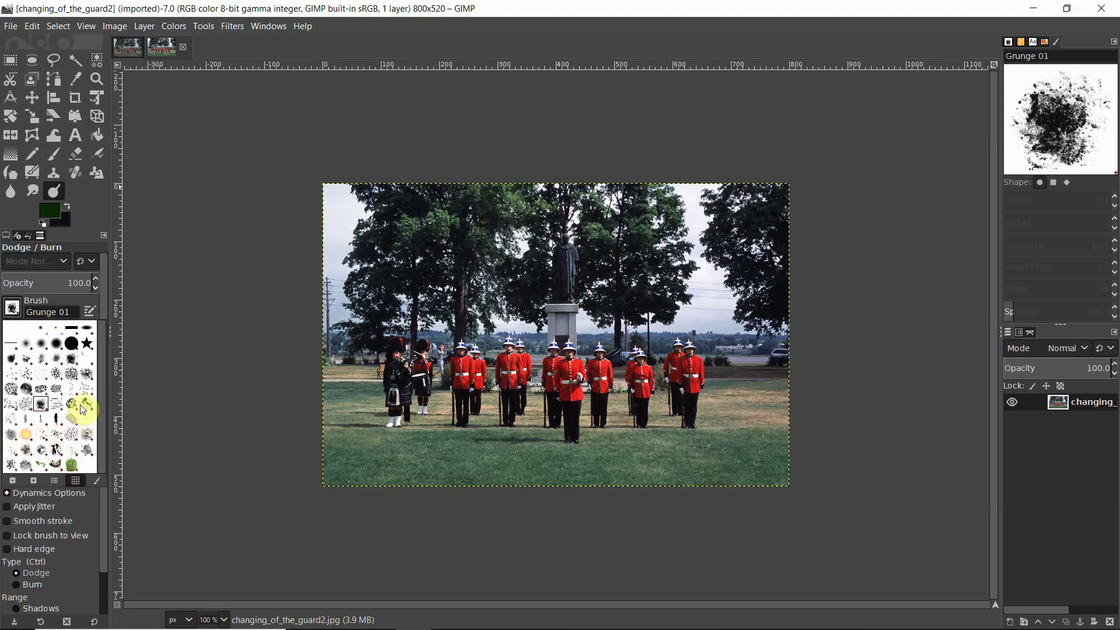
double_click(72, 376)
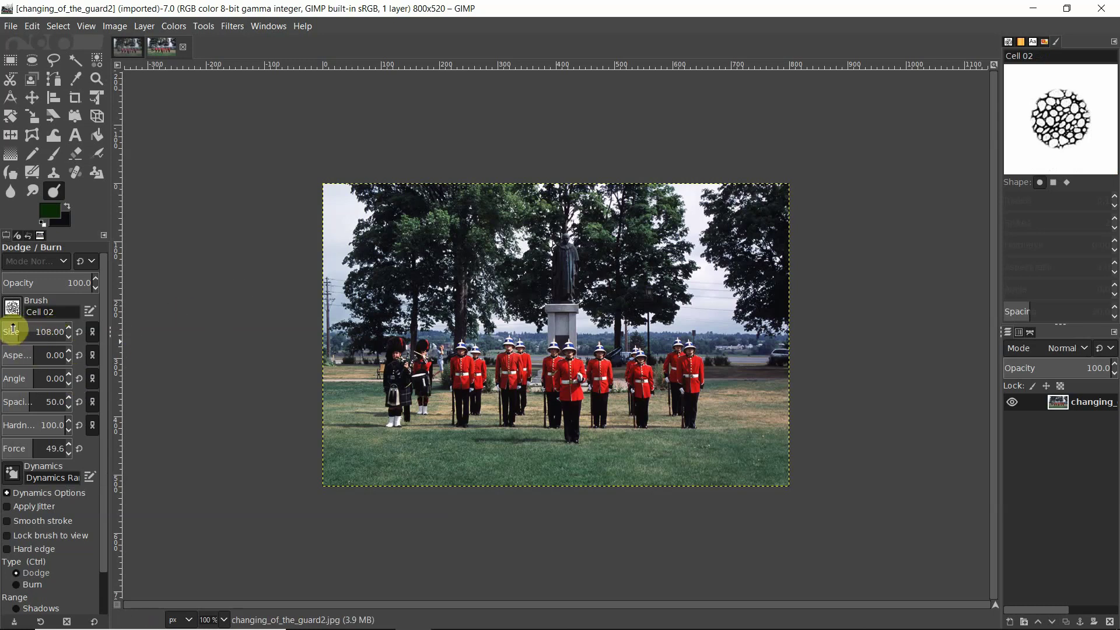
drag(12, 328, 9, 332)
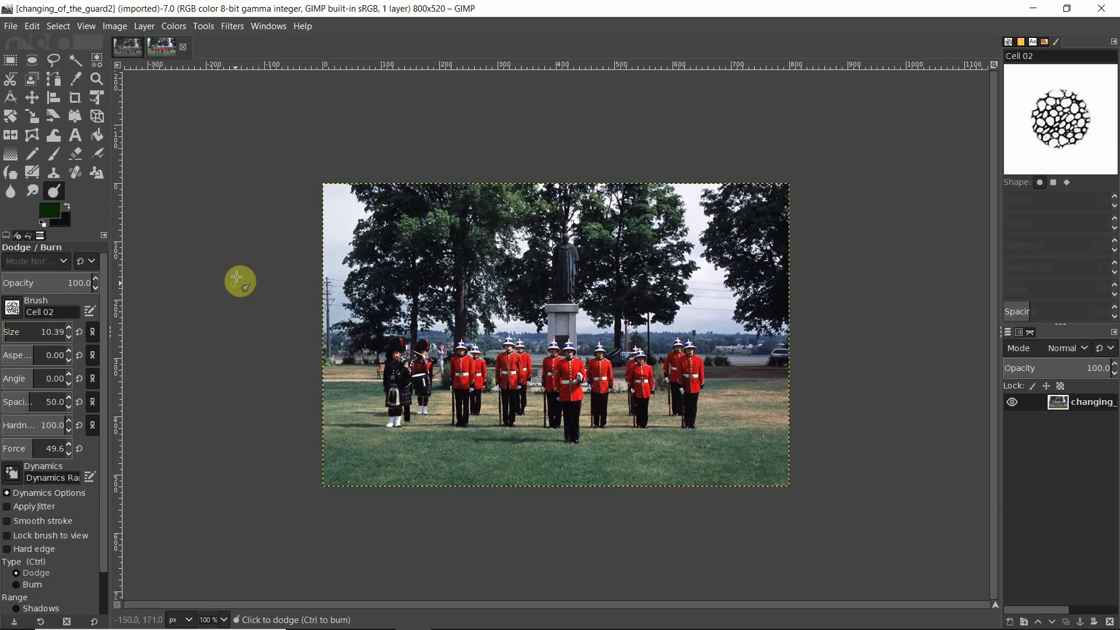
- Try dodging the foliage of the leftmost tree and undo the strokes
click(388, 231)
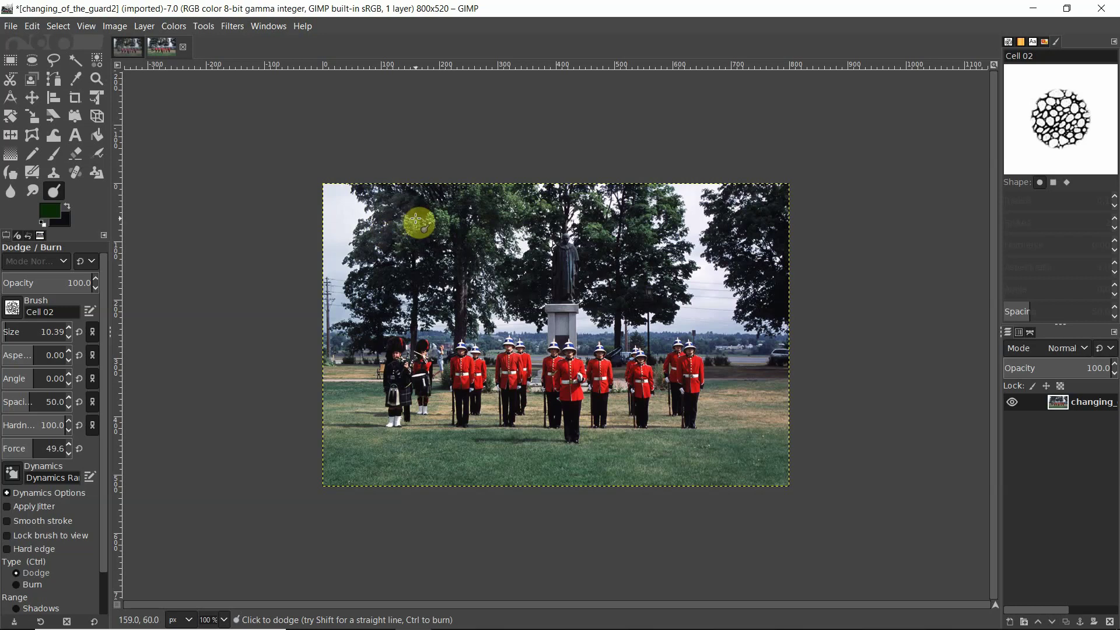
mouse_move(416, 219)
mouse_down()
mouse_move(393, 208)
mouse_move(389, 191)
mouse_move(379, 219)
mouse_up()
key(ctrl)
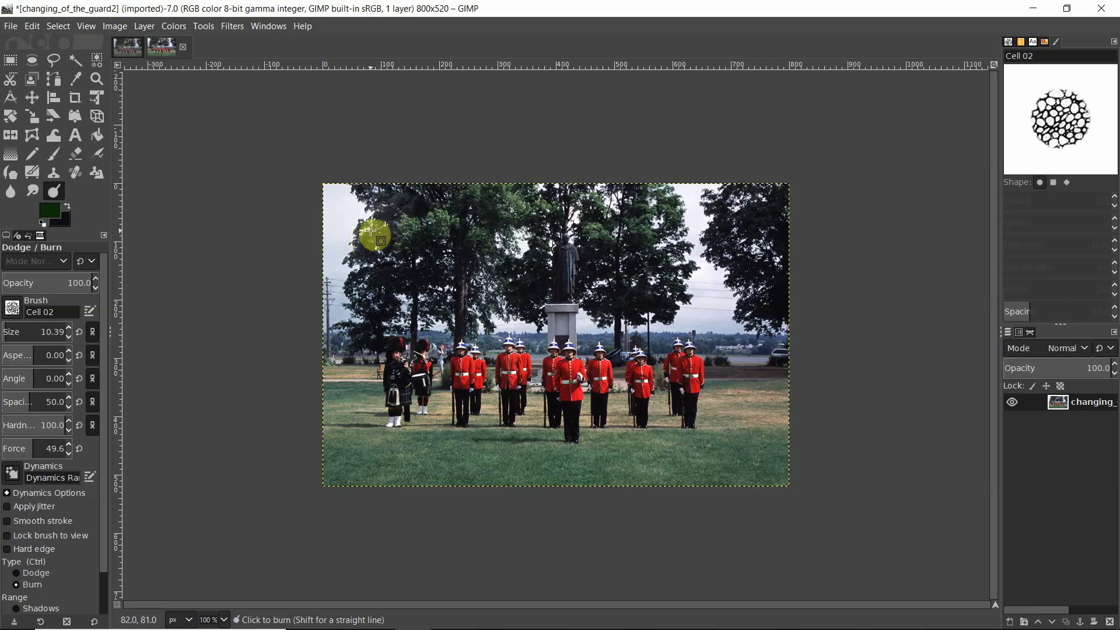
key(ctrl+z)
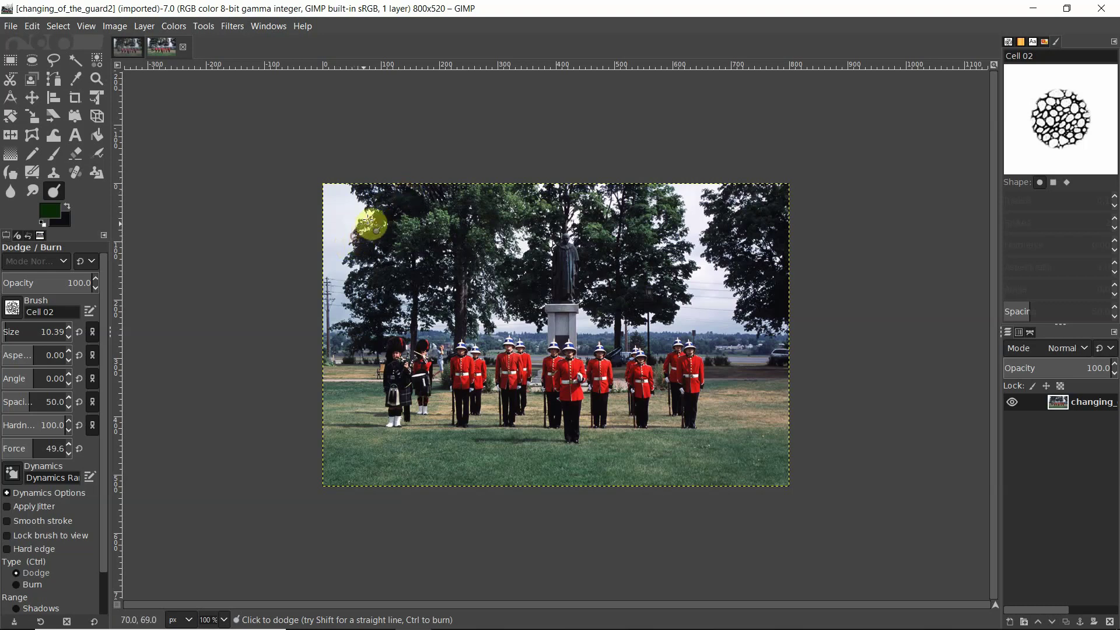
- Dodge diagonal streaks of light from the upper-left sky across the top of the leftmost tree
drag(420, 167, 358, 235)
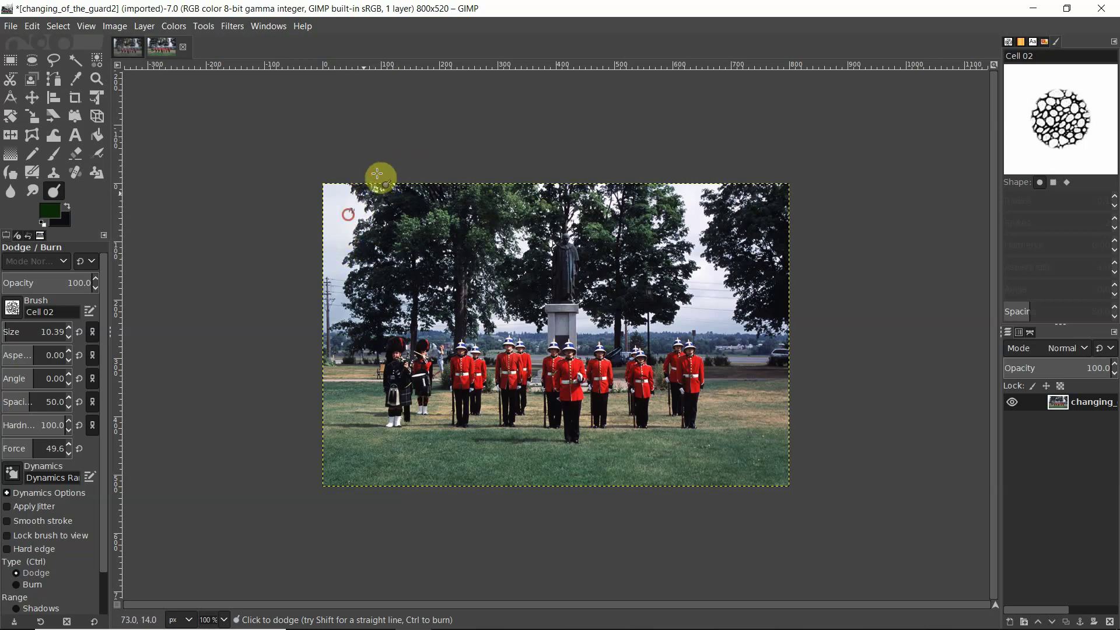
click(357, 211)
click(307, 247)
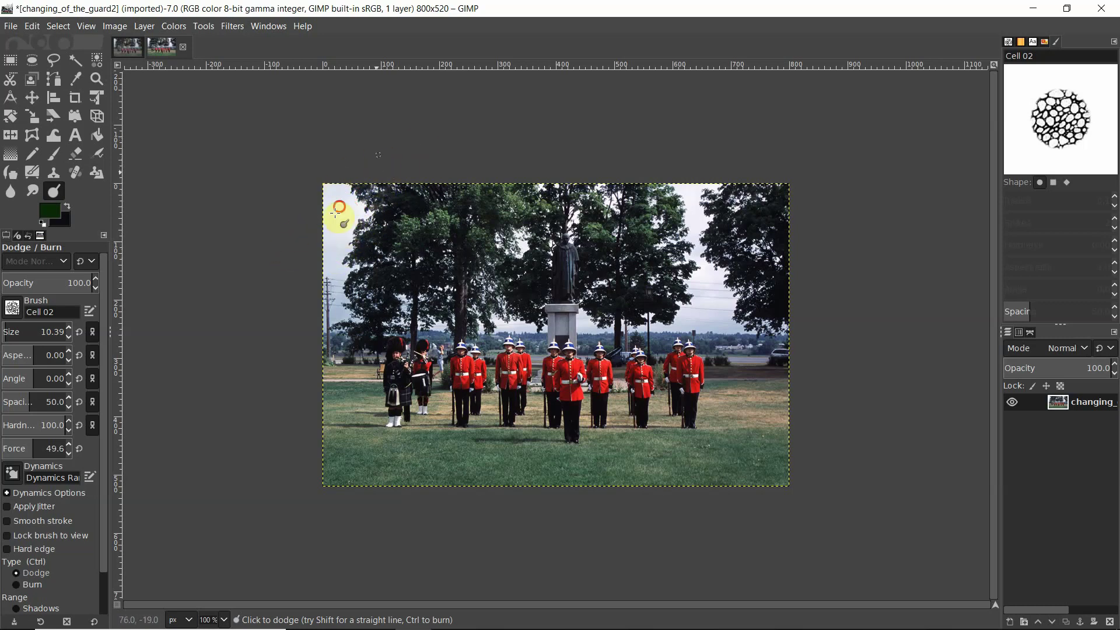
click(310, 253)
click(319, 233)
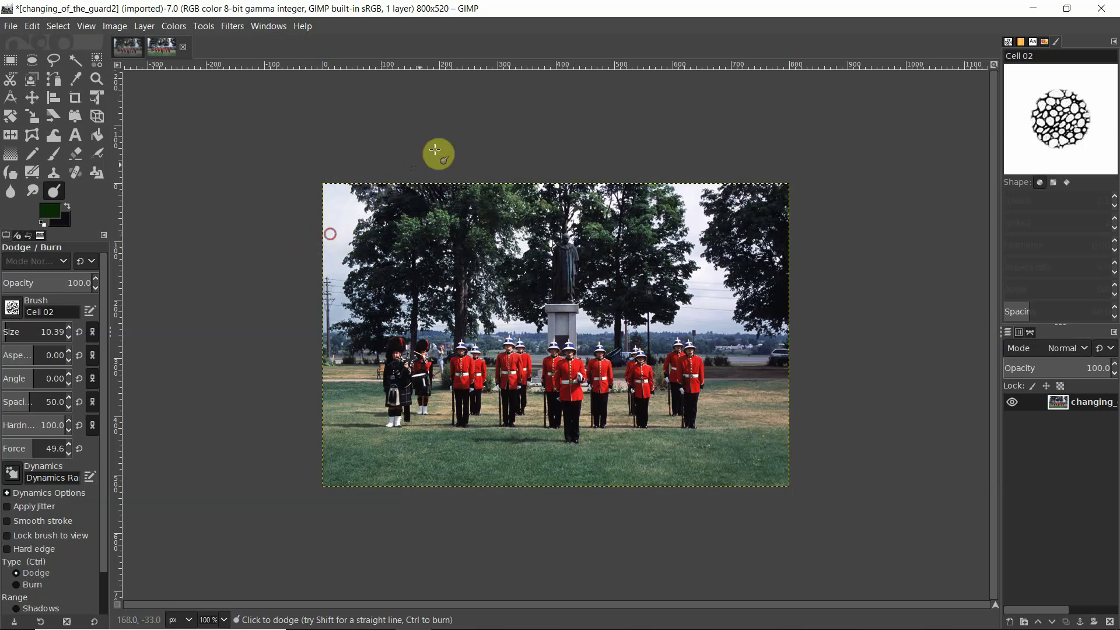
click(329, 211)
click(329, 250)
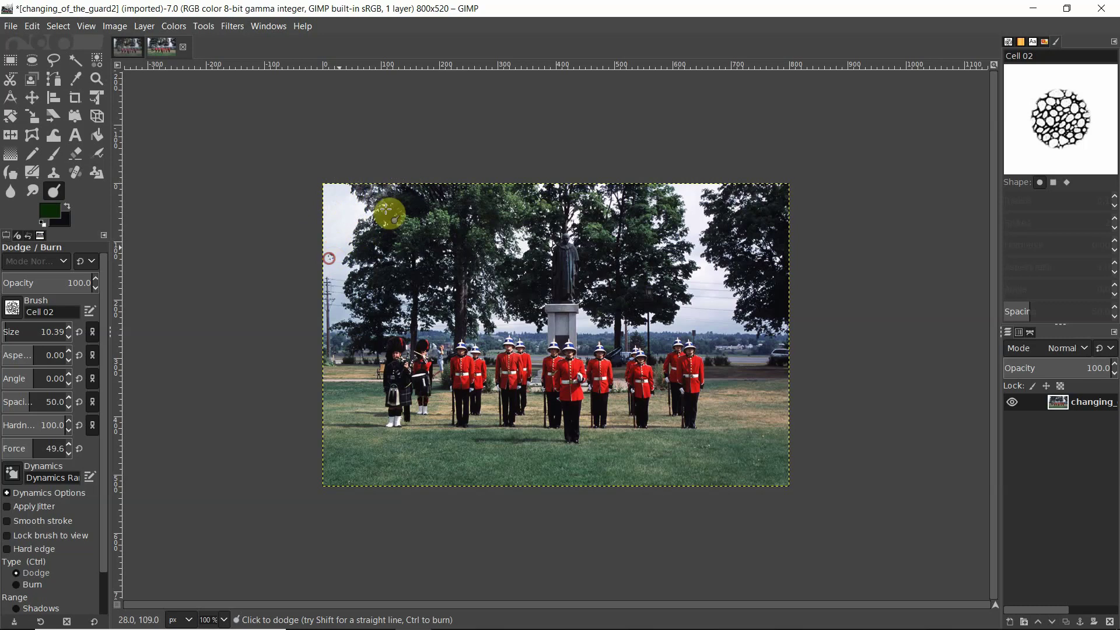
click(354, 238)
click(348, 227)
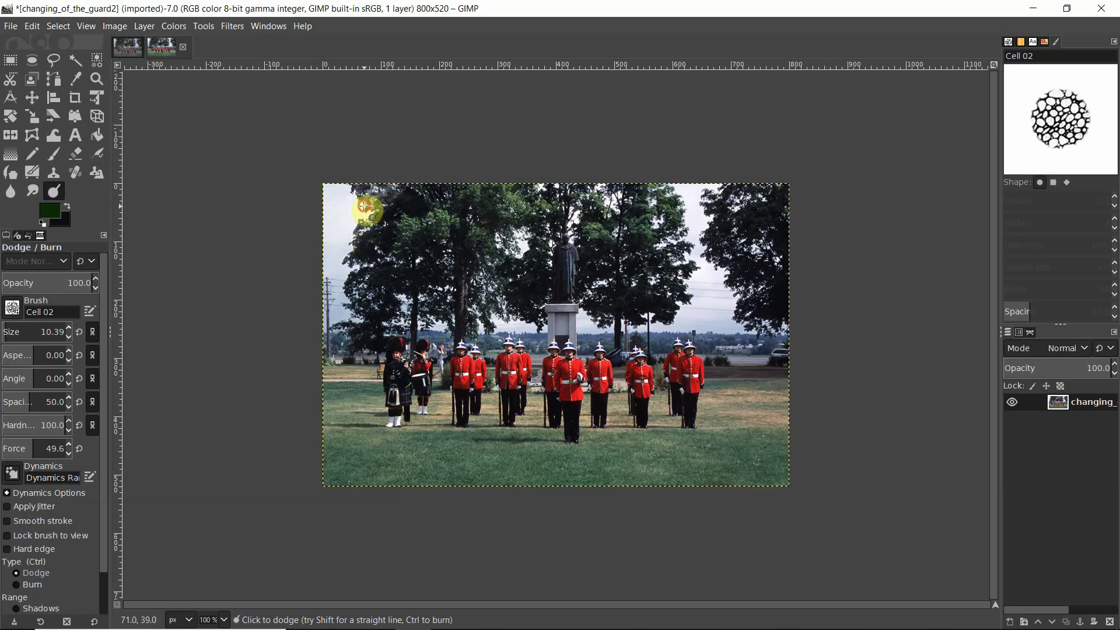
drag(327, 229, 388, 174)
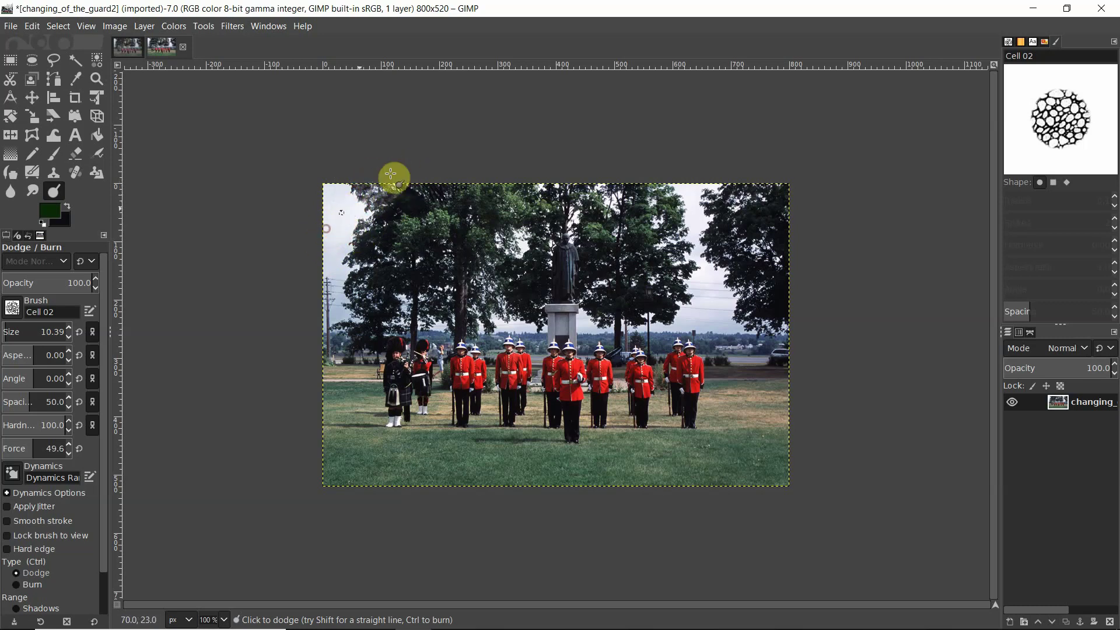
drag(336, 255, 376, 210)
click(356, 242)
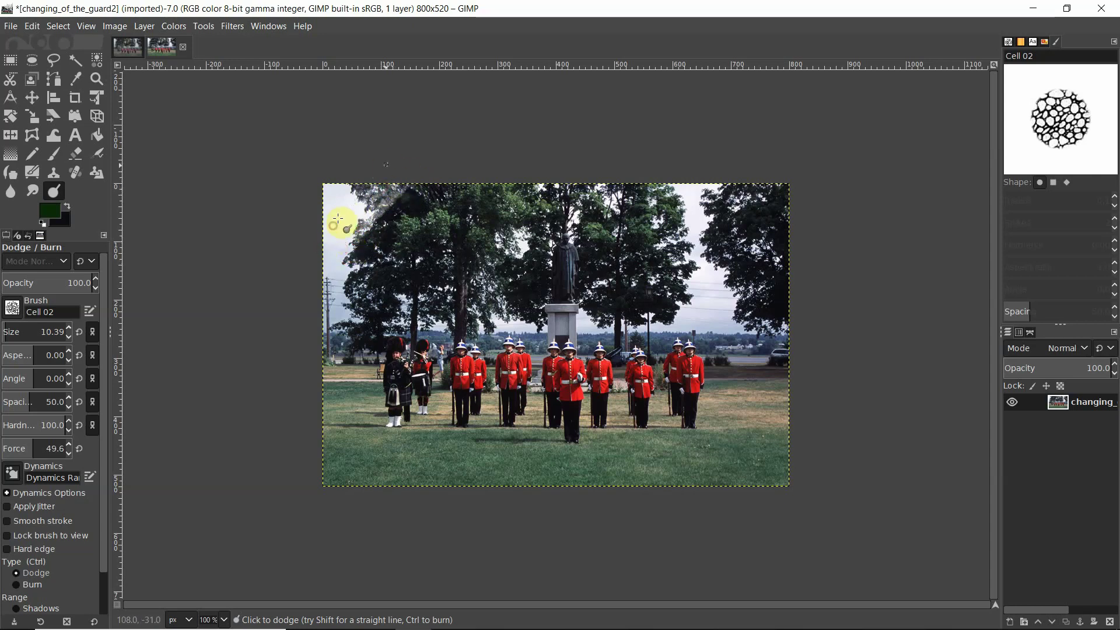
drag(338, 219, 361, 178)
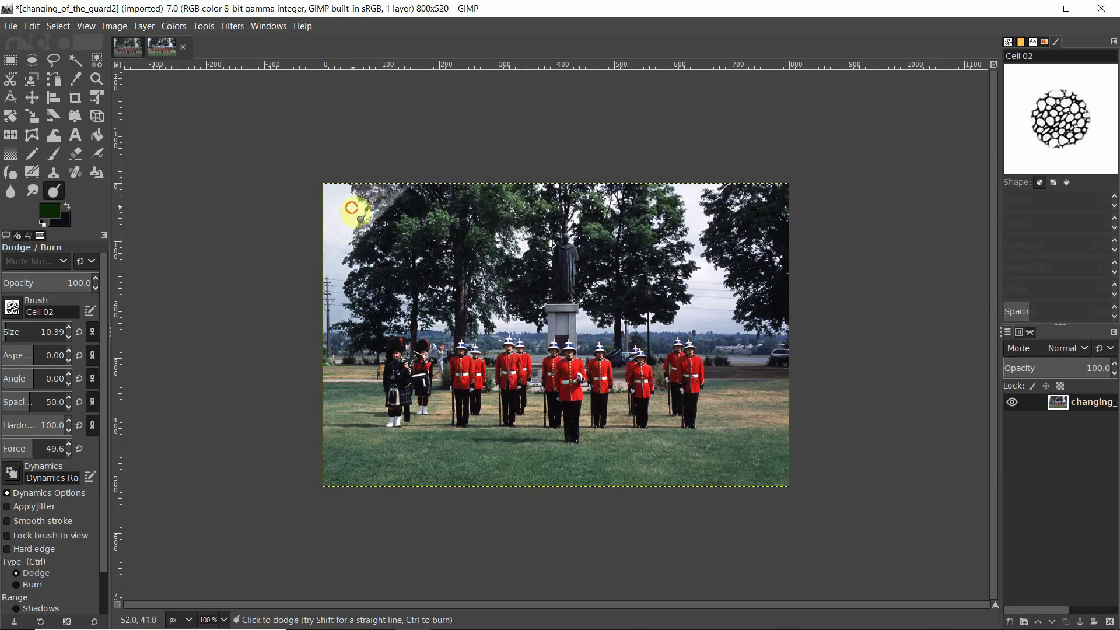
mouse_move(367, 216)
mouse_down()
mouse_move(402, 172)
mouse_move(359, 211)
mouse_move(422, 169)
mouse_move(385, 210)
mouse_move(359, 220)
mouse_move(392, 179)
mouse_move(342, 230)
mouse_move(394, 194)
mouse_move(328, 269)
mouse_move(393, 196)
mouse_move(339, 257)
mouse_move(360, 251)
mouse_move(384, 211)
mouse_move(353, 233)
mouse_move(363, 206)
mouse_move(327, 243)
mouse_move(375, 168)
mouse_move(322, 212)
mouse_move(321, 229)
mouse_move(379, 187)
mouse_move(362, 218)
mouse_move(383, 210)
mouse_move(355, 245)
mouse_move(406, 205)
mouse_move(390, 220)
mouse_move(382, 204)
mouse_move(350, 237)
mouse_move(402, 184)
mouse_move(356, 212)
mouse_move(335, 201)
mouse_move(318, 218)
mouse_move(351, 193)
mouse_move(319, 231)
mouse_move(355, 213)
mouse_move(335, 244)
mouse_move(345, 232)
mouse_move(336, 243)
mouse_move(352, 277)
mouse_move(355, 266)
mouse_move(405, 263)
mouse_move(332, 266)
mouse_move(392, 191)
mouse_move(379, 217)
mouse_up()
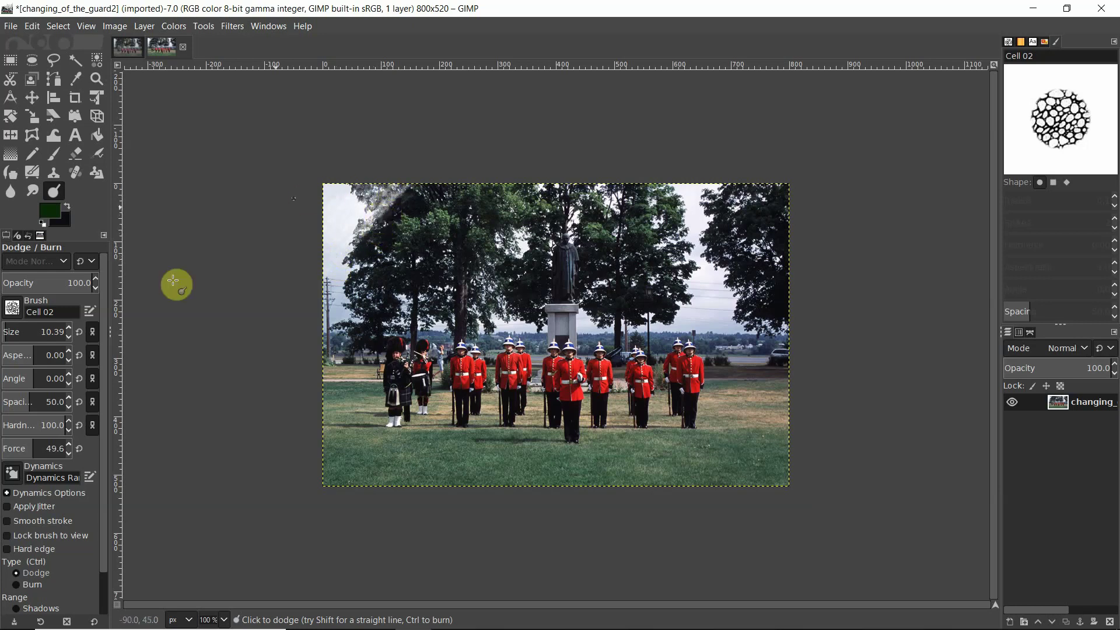
- Switch the Dodge / Burn tool to Burn and use the Grunge 01 brush at size about 15.39
click(9, 315)
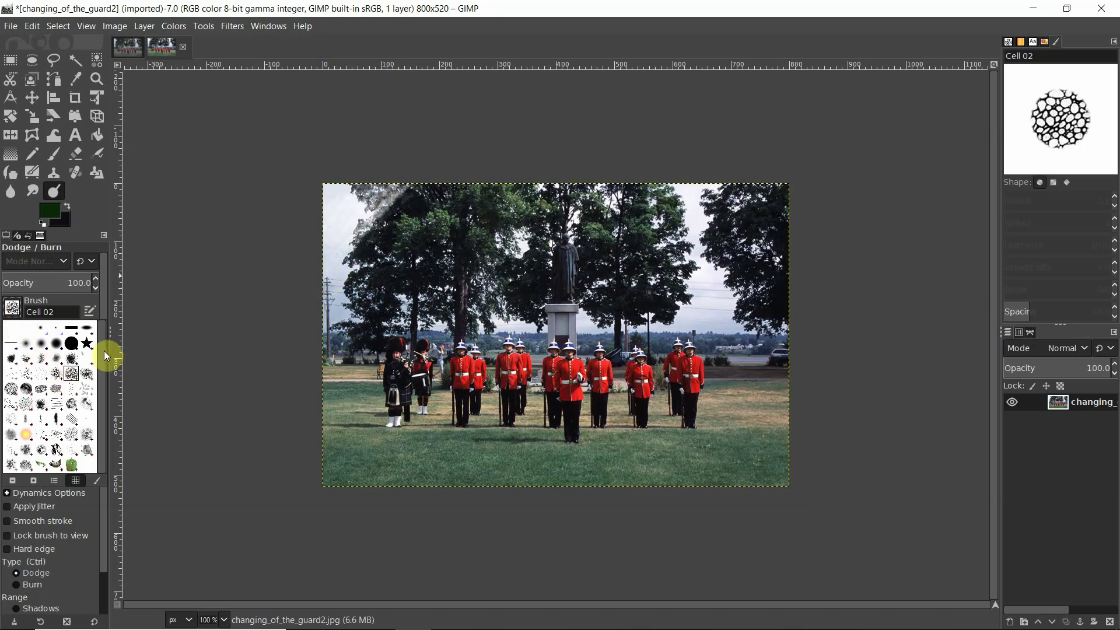
click(16, 311)
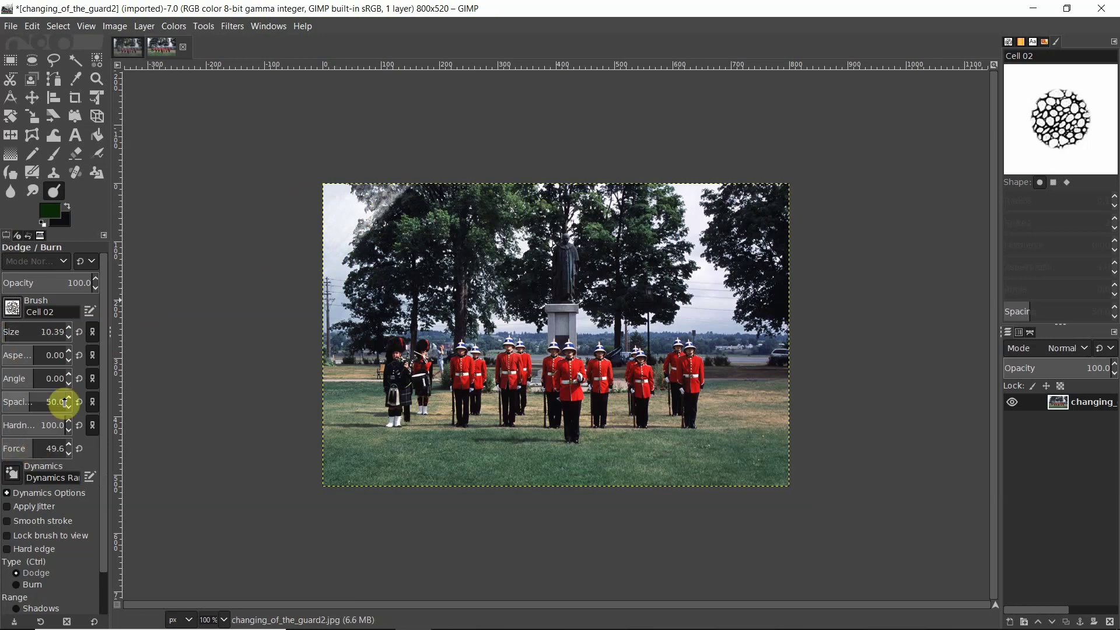
click(48, 426)
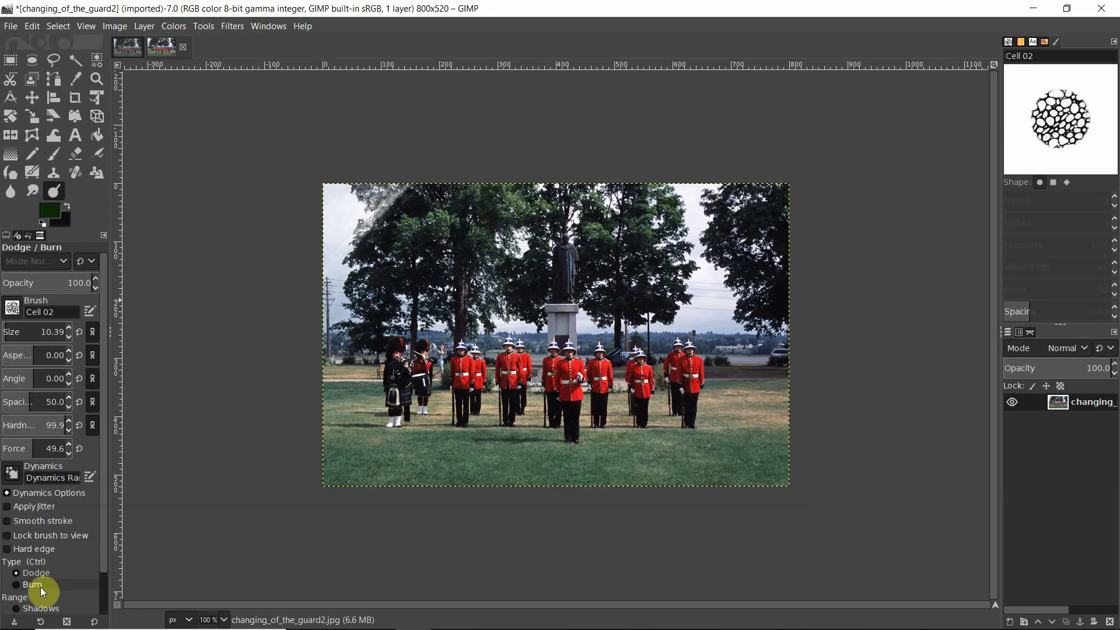
click(13, 309)
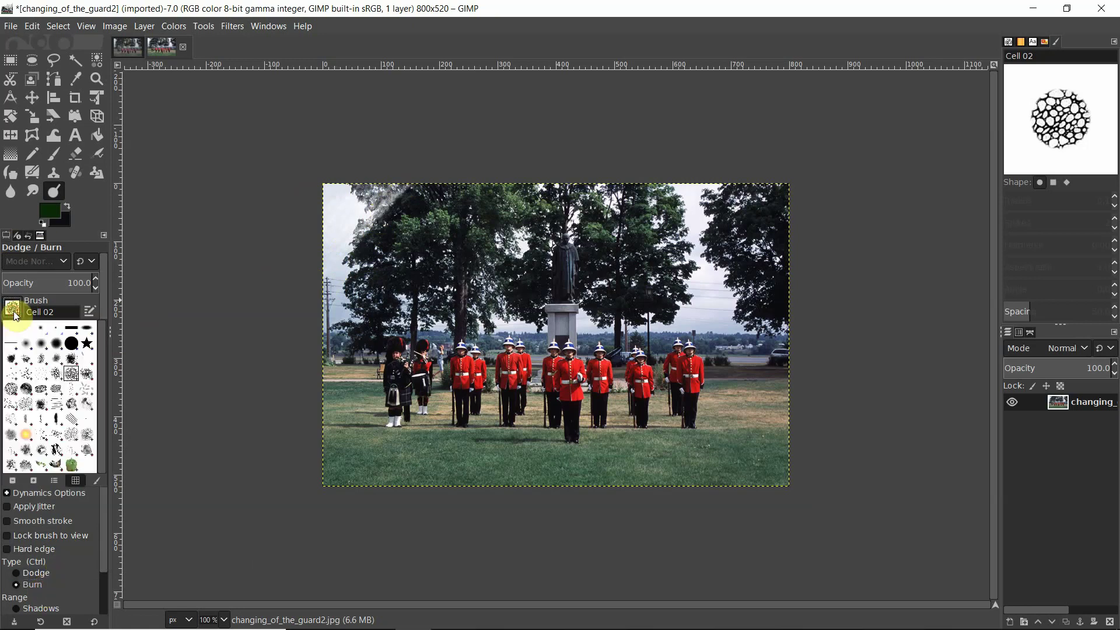
click(42, 409)
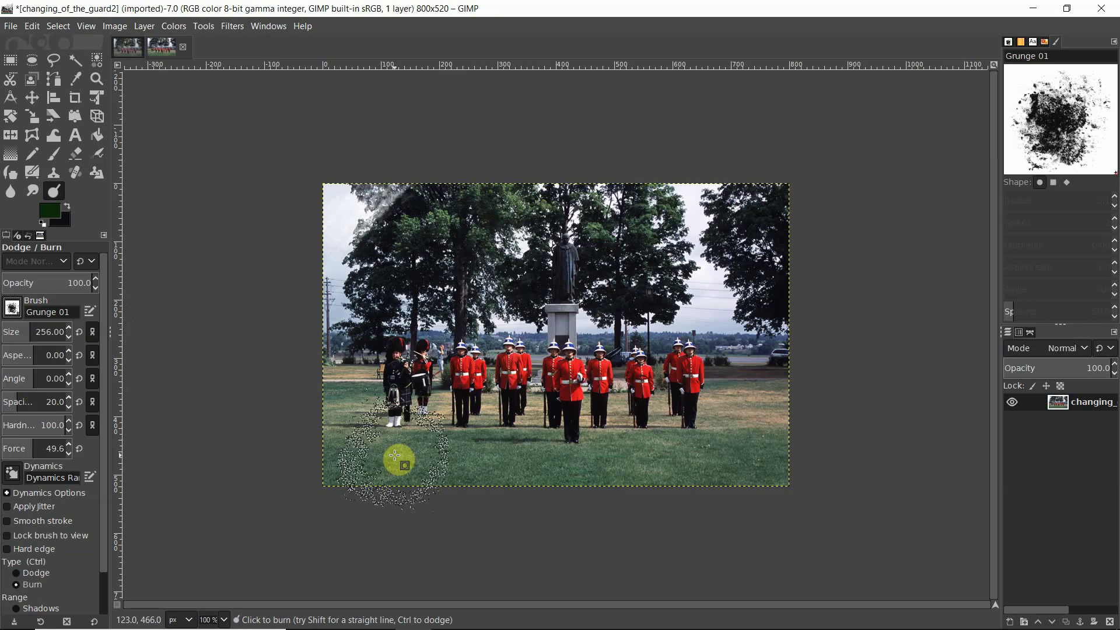
mouse_move(35, 335)
mouse_down()
mouse_move(25, 333)
mouse_move(32, 320)
mouse_move(7, 329)
mouse_up()
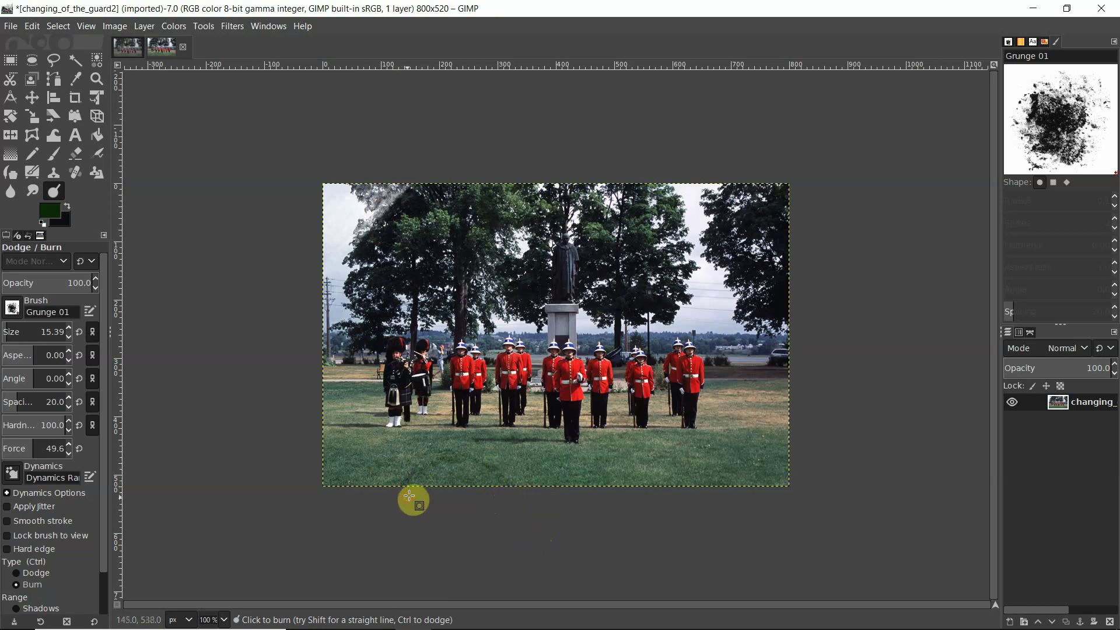
- Burn a dark arch into the grass at the photo's lower edge and darken the background beside the rightmost soldier
mouse_move(409, 496)
mouse_down()
mouse_move(440, 459)
mouse_move(472, 458)
mouse_move(512, 493)
mouse_move(468, 457)
mouse_move(425, 460)
mouse_move(394, 486)
mouse_move(400, 501)
mouse_move(431, 462)
mouse_move(462, 458)
mouse_move(512, 484)
mouse_move(523, 506)
mouse_move(497, 468)
mouse_move(448, 450)
mouse_move(418, 464)
mouse_move(409, 494)
mouse_move(436, 458)
mouse_move(471, 458)
mouse_move(521, 512)
mouse_move(455, 459)
mouse_move(411, 478)
mouse_move(410, 496)
mouse_move(450, 457)
mouse_move(486, 469)
mouse_move(512, 497)
mouse_move(488, 475)
mouse_move(436, 461)
mouse_move(408, 491)
mouse_move(427, 464)
mouse_move(448, 461)
mouse_move(490, 470)
mouse_move(515, 503)
mouse_move(496, 476)
mouse_move(448, 453)
mouse_move(421, 468)
mouse_move(403, 503)
mouse_move(423, 469)
mouse_move(461, 455)
mouse_move(487, 463)
mouse_move(521, 500)
mouse_move(449, 455)
mouse_up()
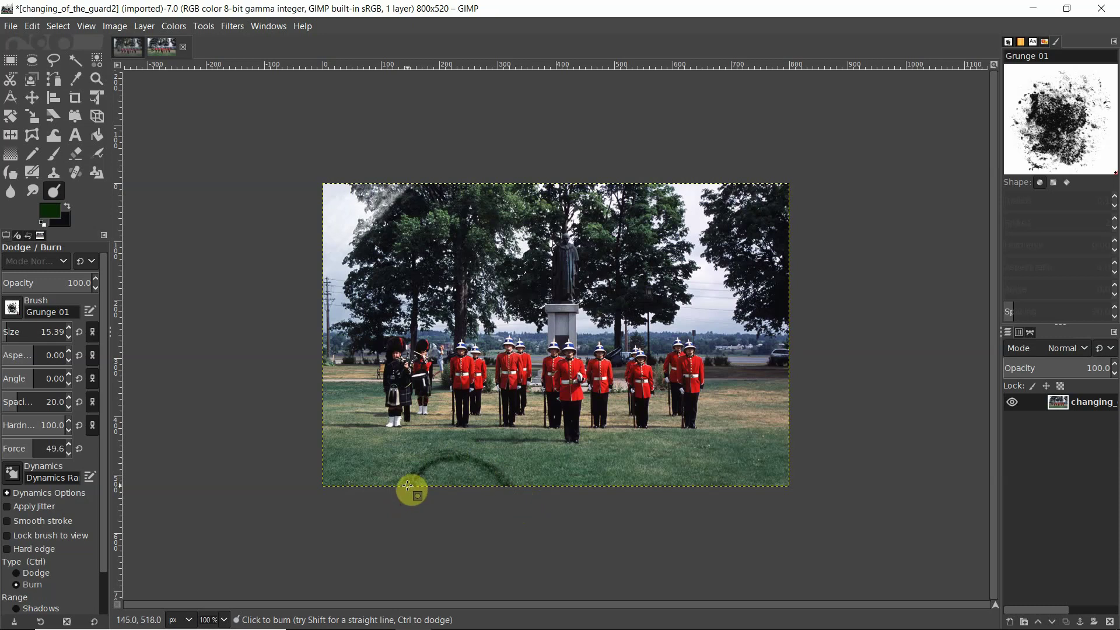
mouse_move(407, 486)
mouse_down()
mouse_move(448, 453)
mouse_move(514, 504)
mouse_move(486, 468)
mouse_move(436, 454)
mouse_move(410, 494)
mouse_move(448, 457)
mouse_move(475, 458)
mouse_move(510, 500)
mouse_move(463, 458)
mouse_move(412, 478)
mouse_move(400, 499)
mouse_move(434, 463)
mouse_move(505, 464)
mouse_move(514, 491)
mouse_move(445, 450)
mouse_move(421, 463)
mouse_move(405, 497)
mouse_move(447, 460)
mouse_move(509, 489)
mouse_move(455, 455)
mouse_move(413, 468)
mouse_move(405, 490)
mouse_move(439, 458)
mouse_move(513, 499)
mouse_move(467, 467)
mouse_move(426, 479)
mouse_move(500, 503)
mouse_up()
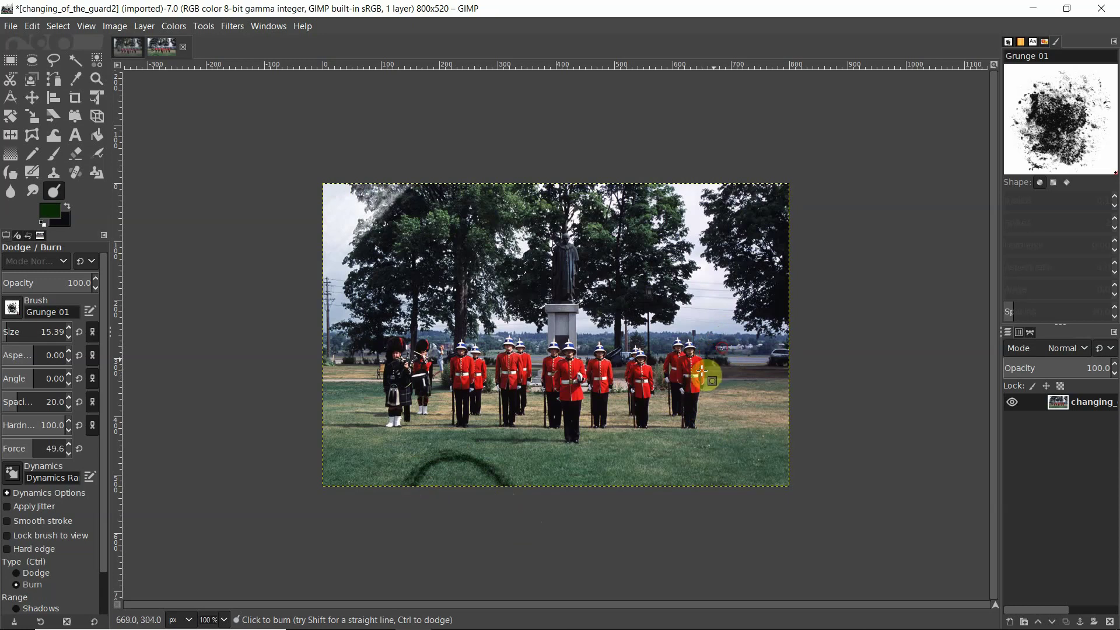
click(739, 329)
mouse_move(696, 368)
mouse_down()
mouse_move(727, 334)
mouse_move(713, 364)
mouse_up()
mouse_move(371, 180)
mouse_down()
mouse_move(353, 230)
mouse_move(376, 190)
mouse_move(368, 199)
mouse_up()
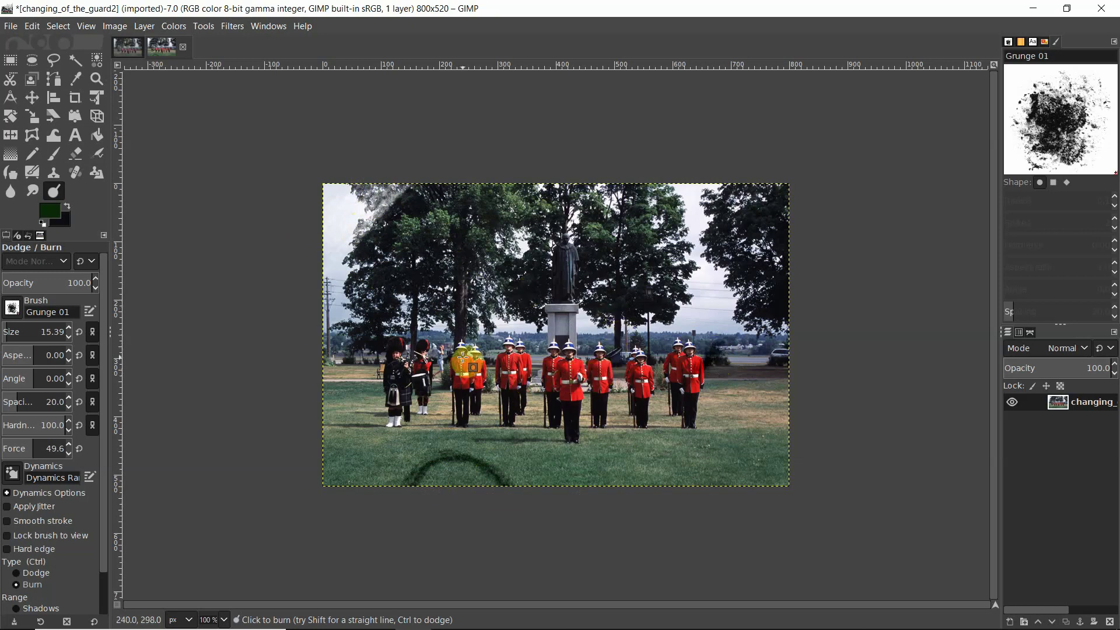
key(ctrl)
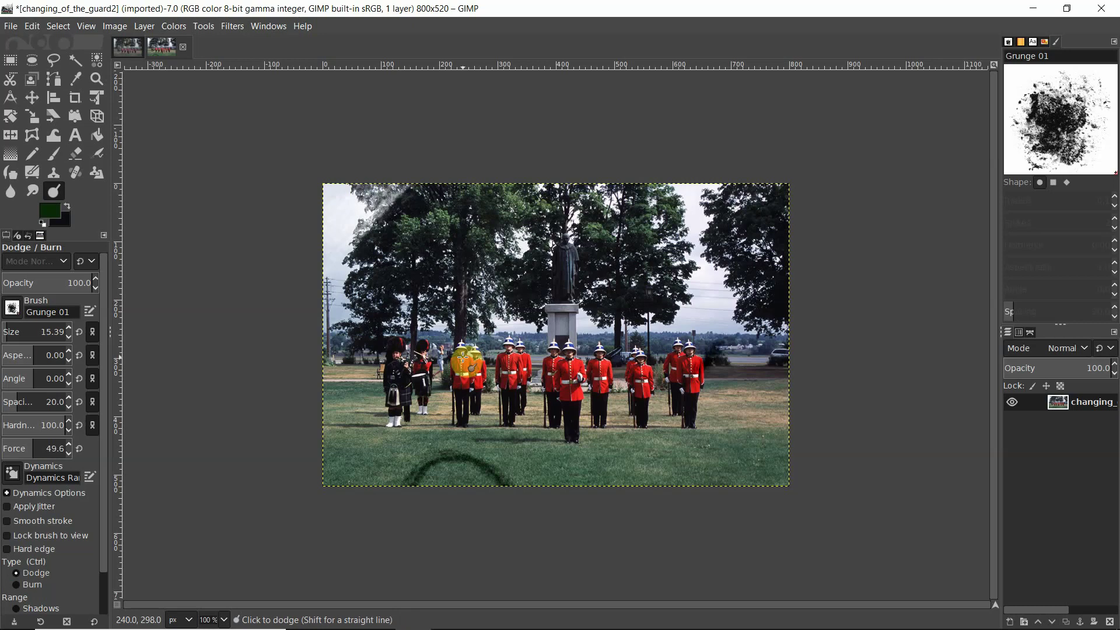